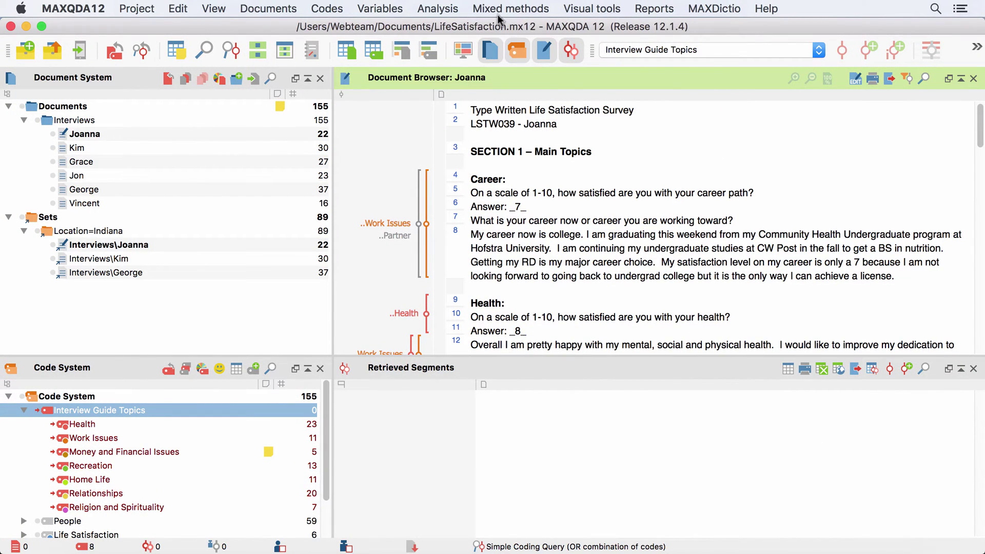
Run a crosstab of the activated codes with Location conditions Indiana and New York
click(499, 12)
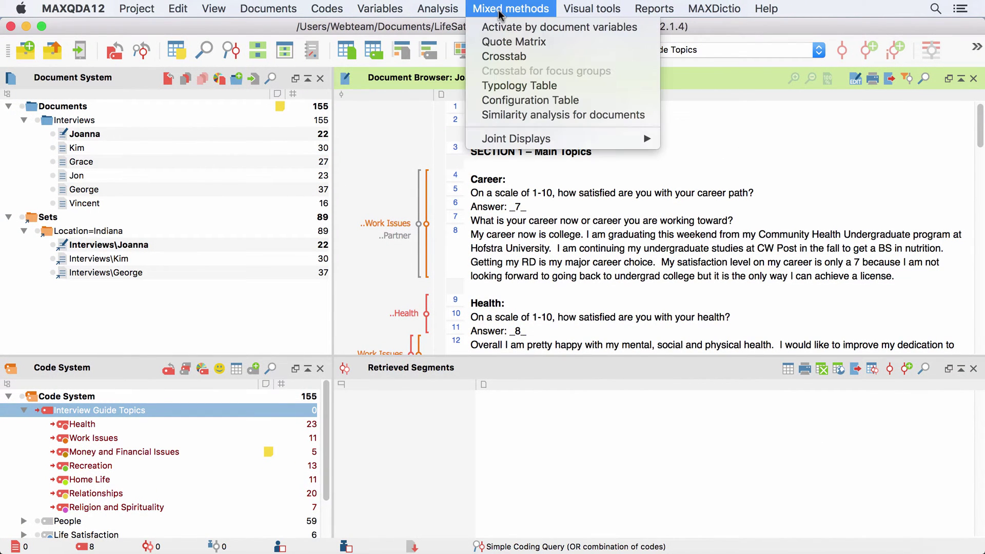
click(534, 57)
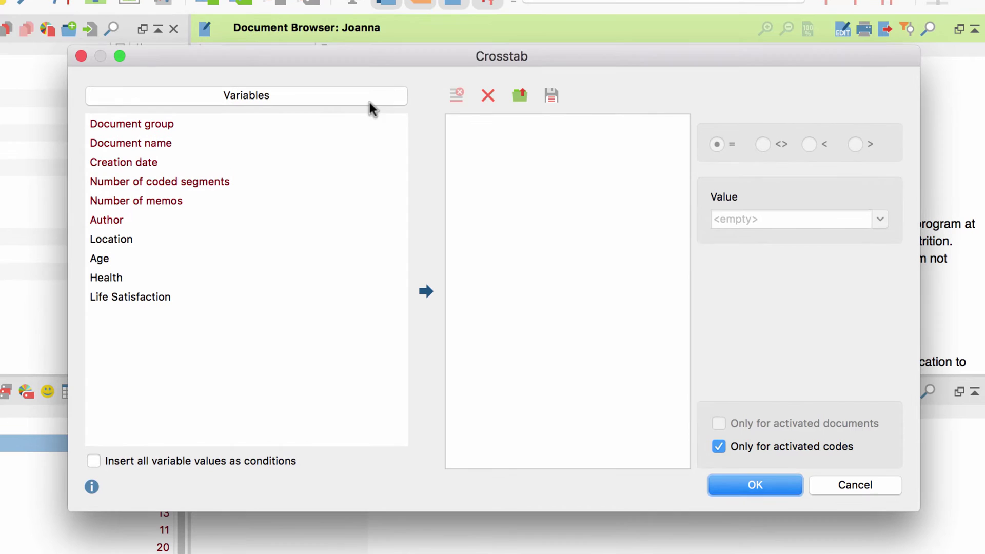
click(151, 239)
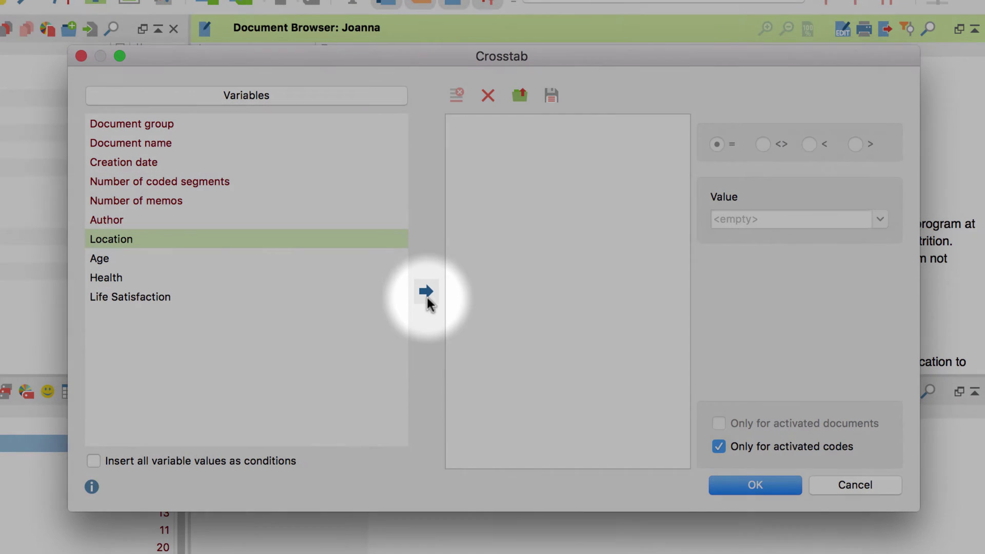
click(426, 293)
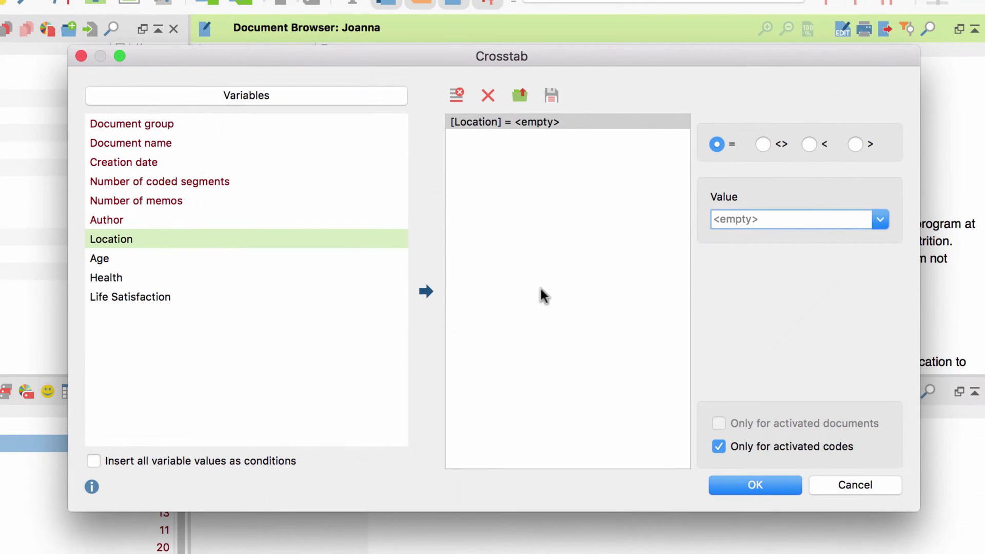
click(879, 220)
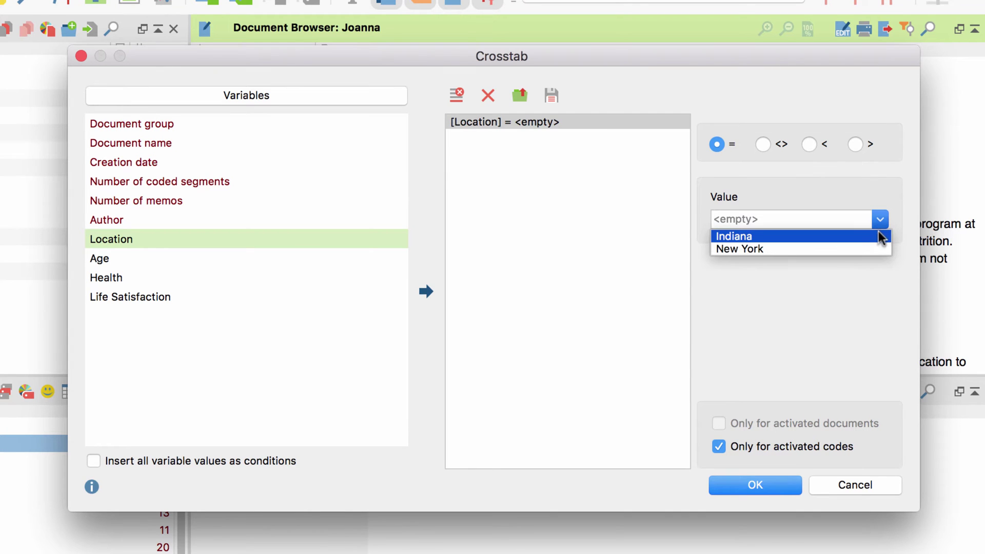
click(878, 236)
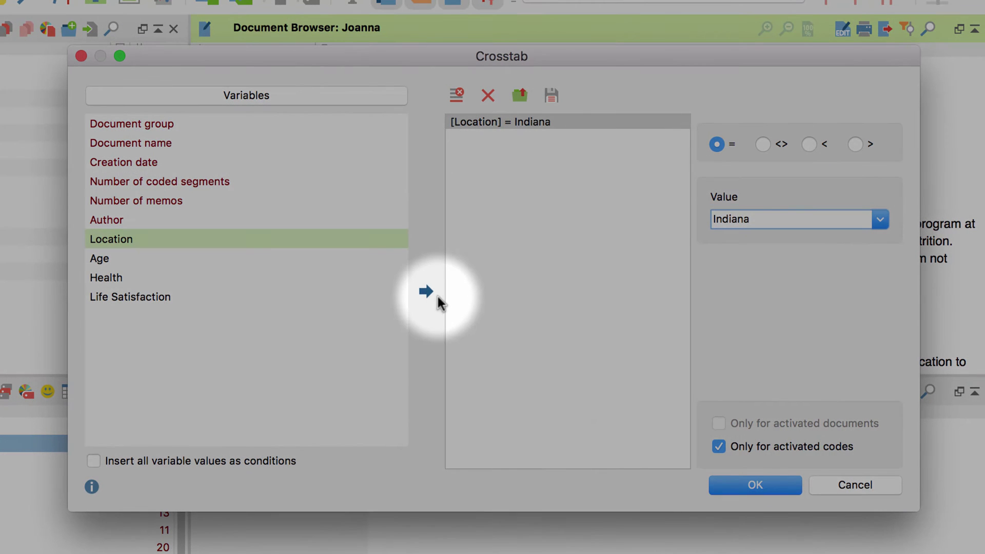
click(428, 293)
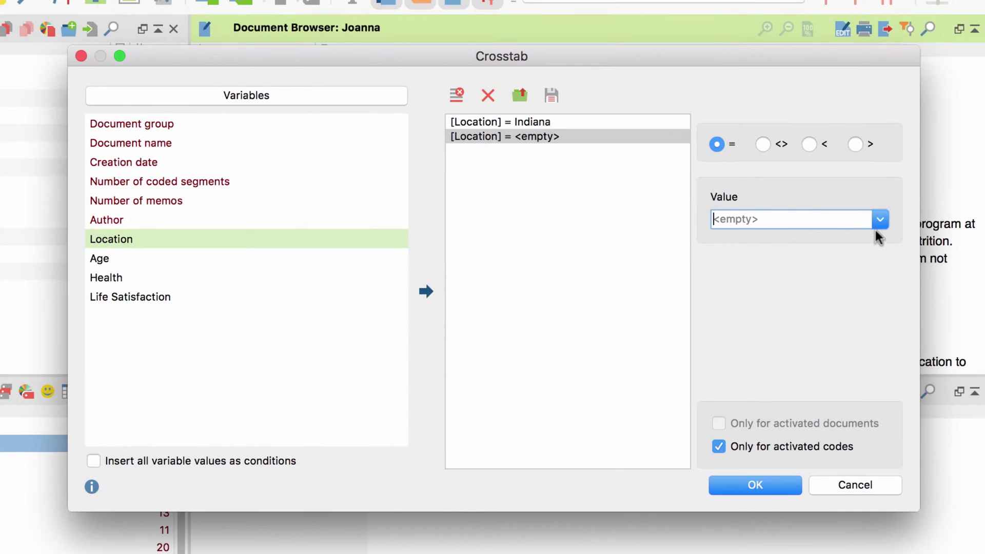
click(880, 220)
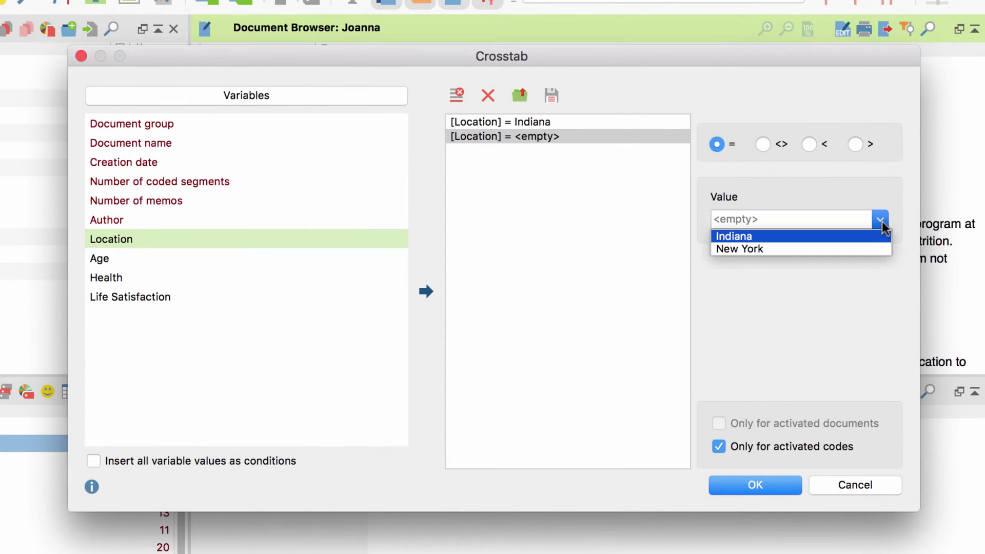
click(882, 251)
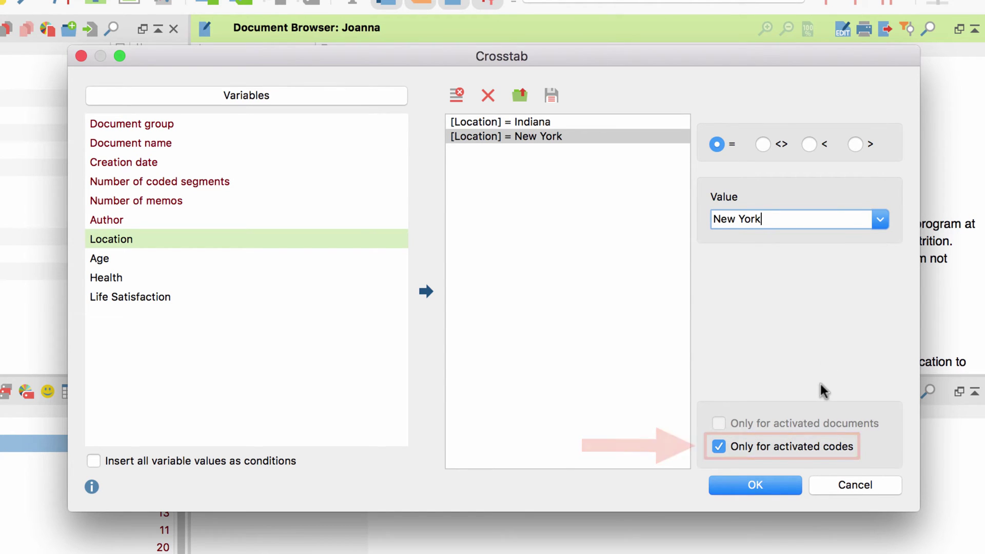
click(787, 486)
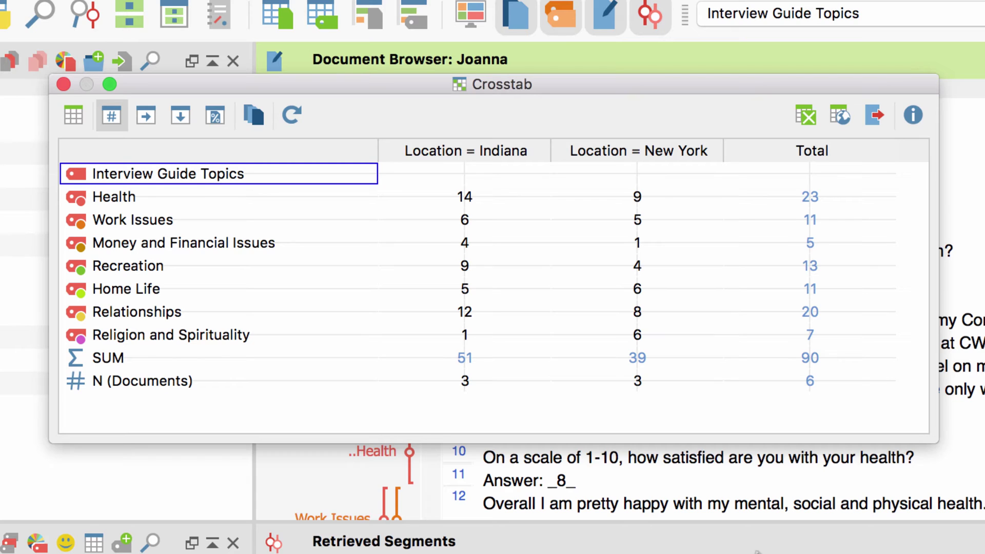
Show the crosstab as column percentages per location instead of raw counts
click(143, 118)
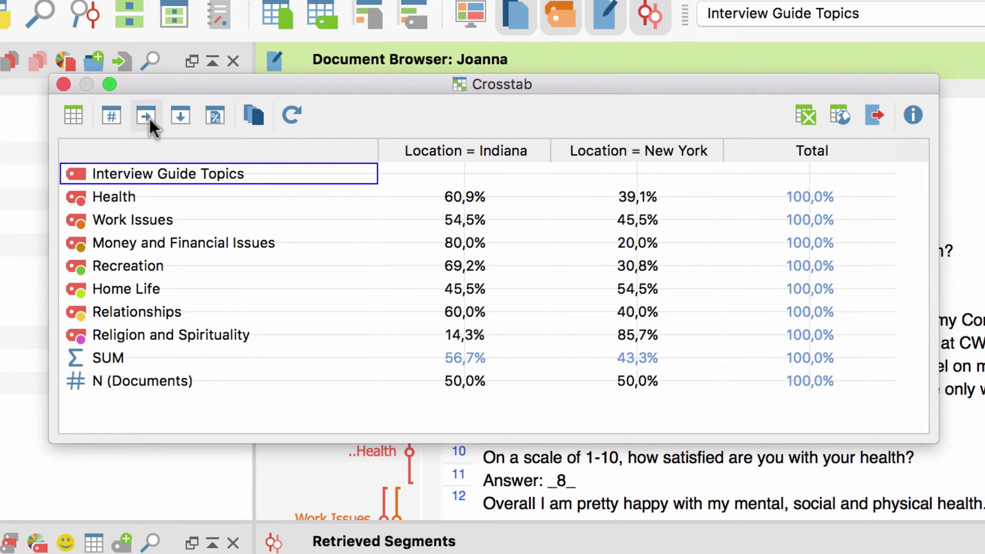
click(179, 116)
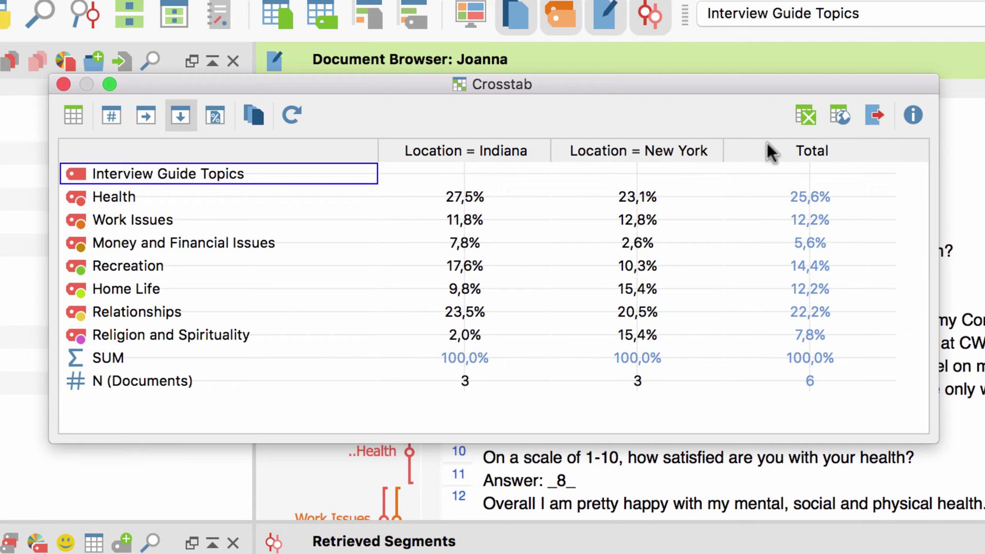
Export the crosstab to Excel as 'MAXQDA 12 Crosstab' and minimize Excel
click(863, 116)
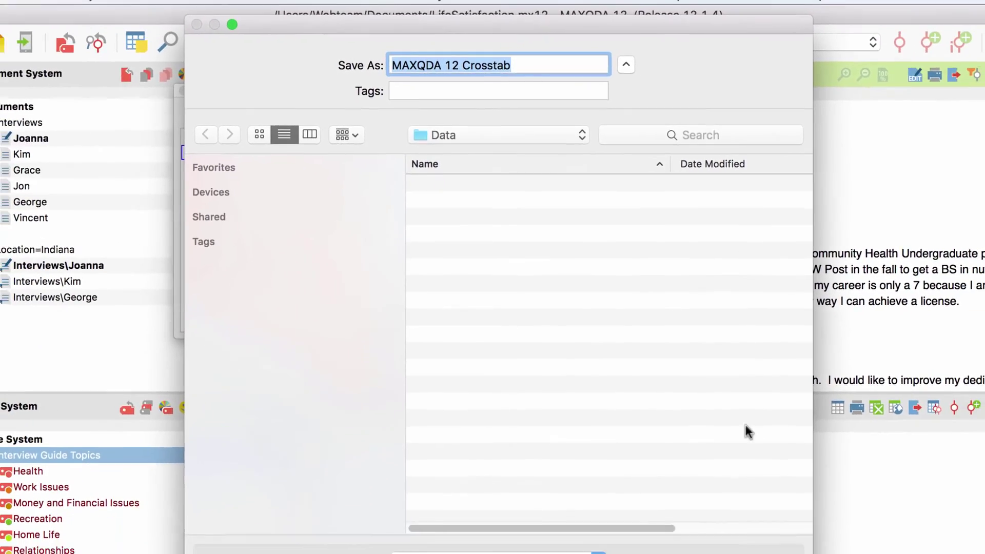
key(Return)
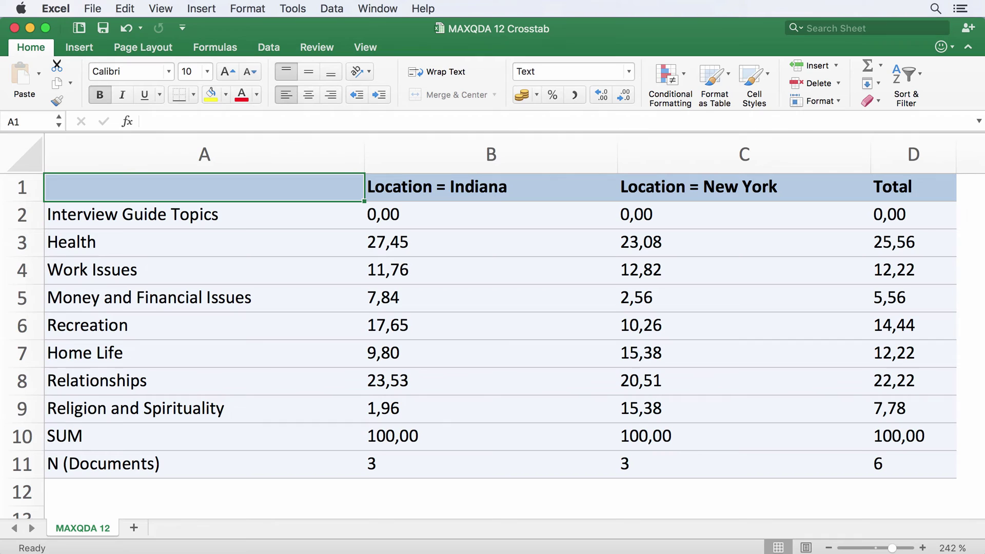
click(30, 29)
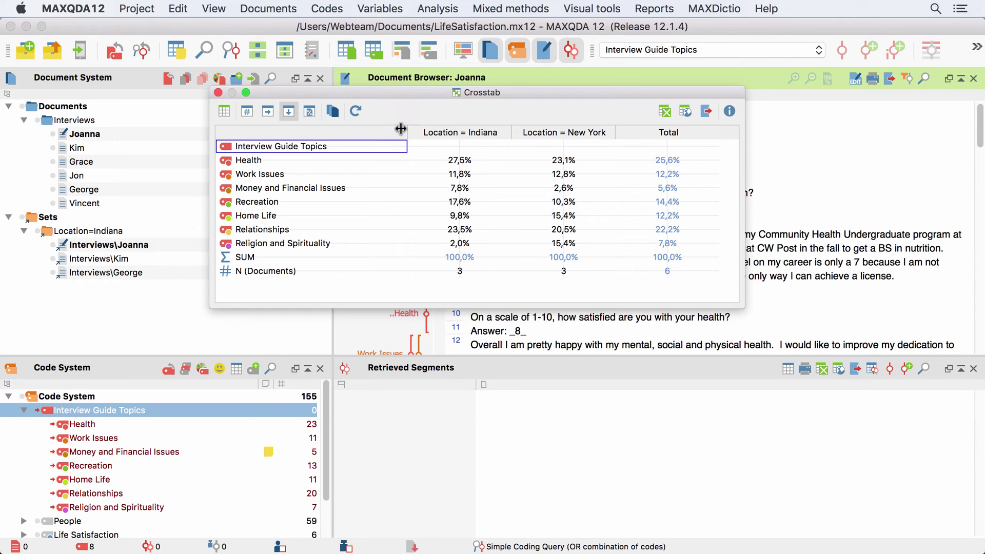
Retrieve the Health segments from the Indiana documents and scroll through them
double_click(458, 162)
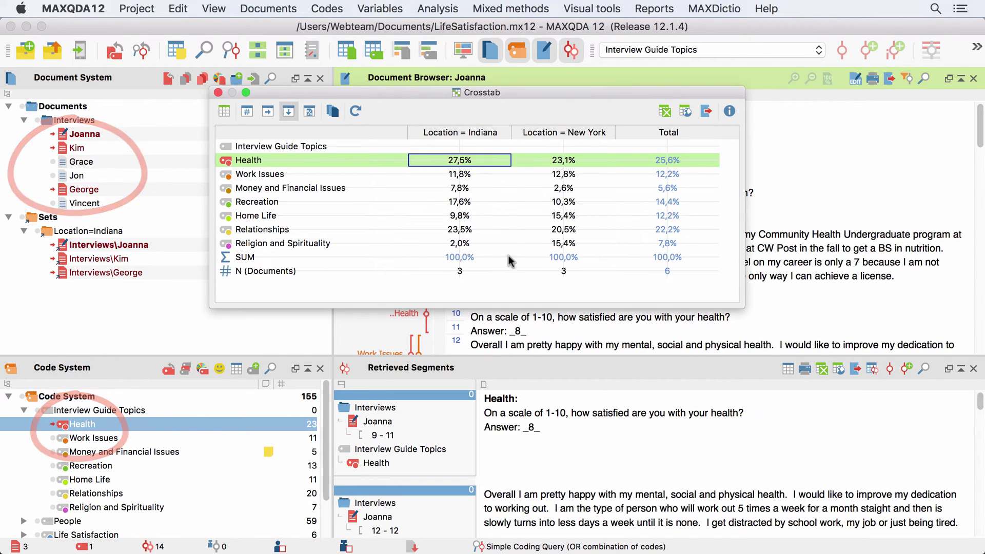
scroll(799, 426, down, 6)
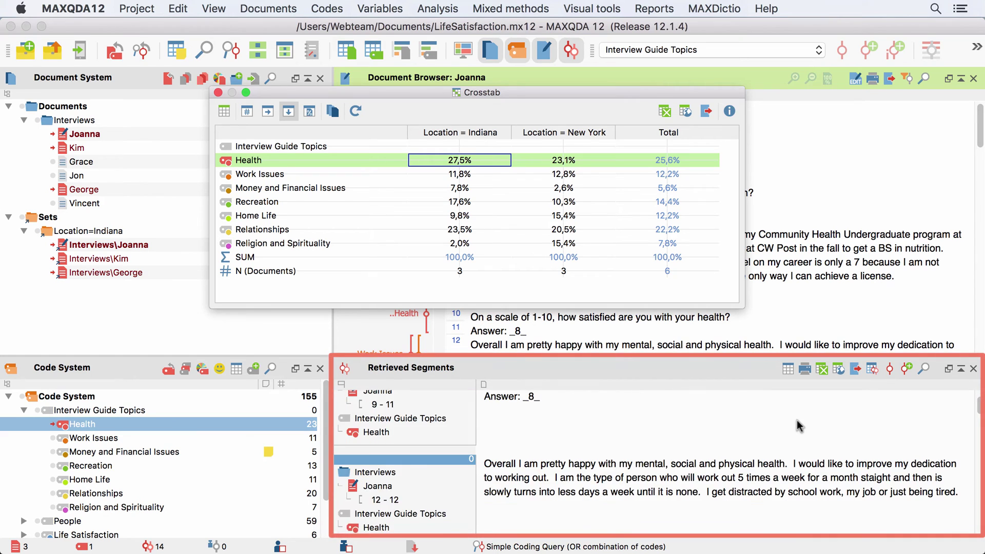
scroll(799, 425, down, 5)
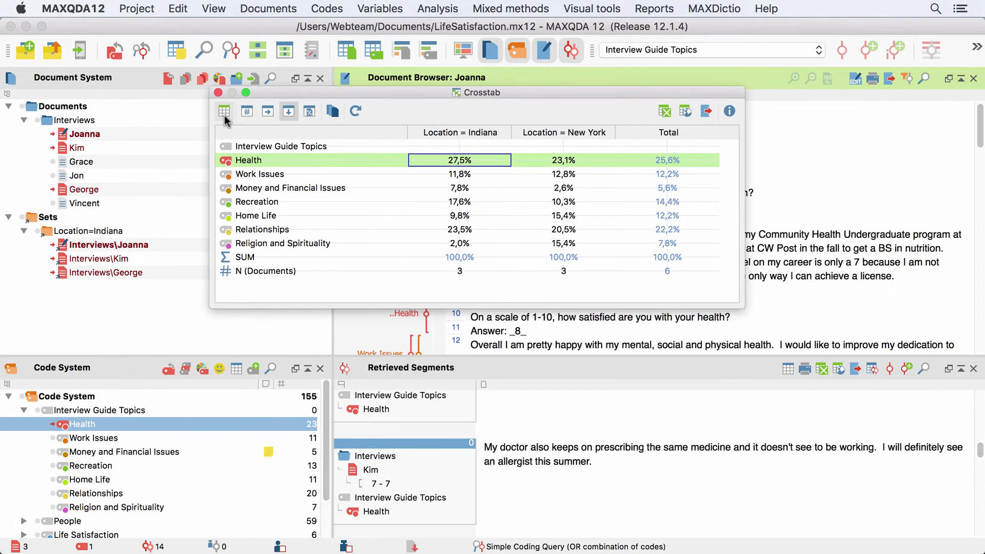
Export the crosstab's quotes as the Excel file 'MAXQDA 12_Quote Matrix'
click(74, 123)
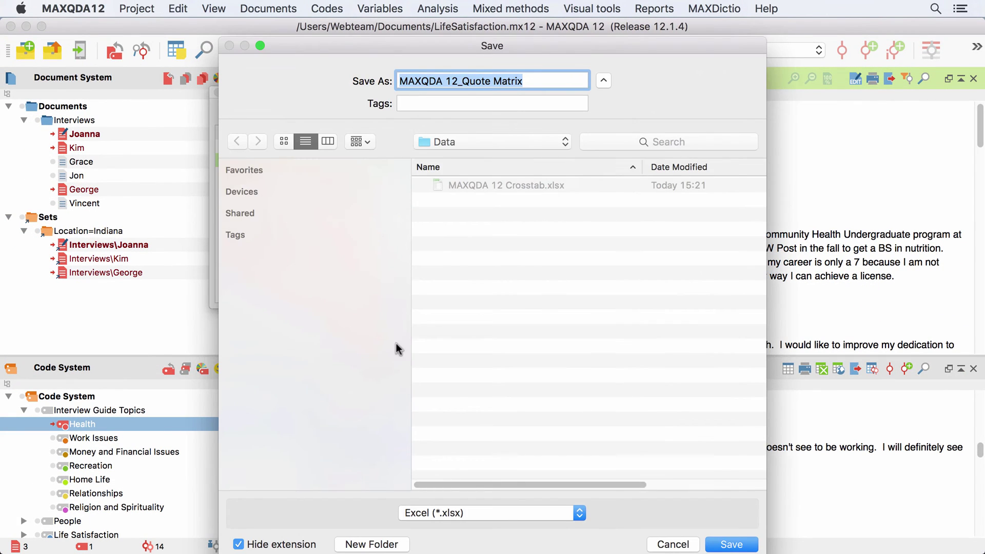
click(735, 544)
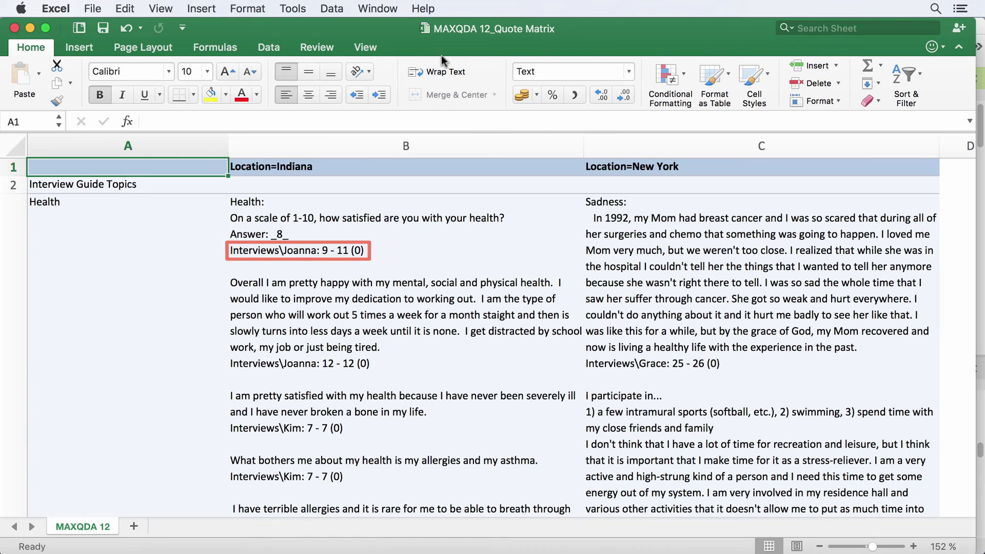
Close the crosstab and reactivate all interview documents and Interview Guide Topics codes
click(32, 27)
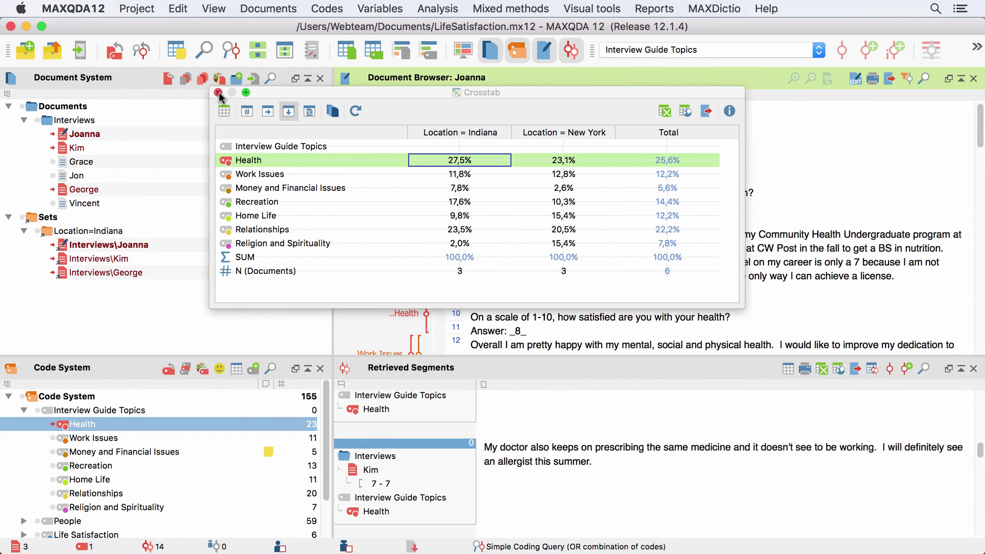
click(218, 93)
click(39, 122)
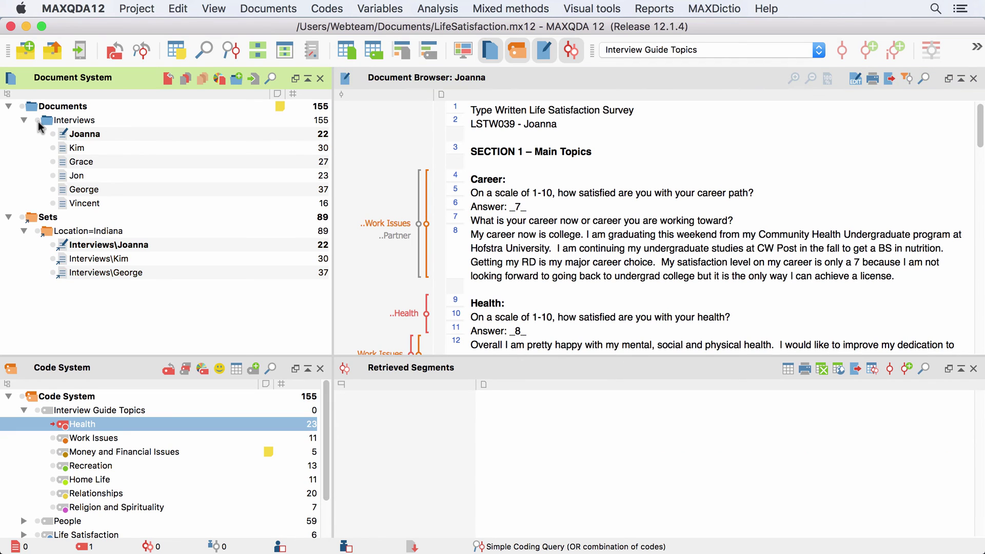
click(38, 122)
click(38, 411)
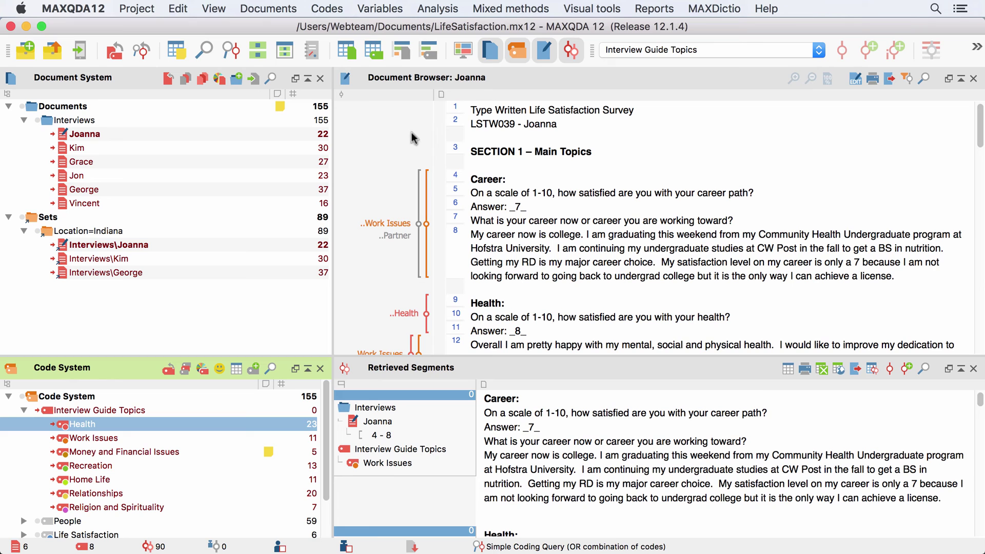
click(505, 9)
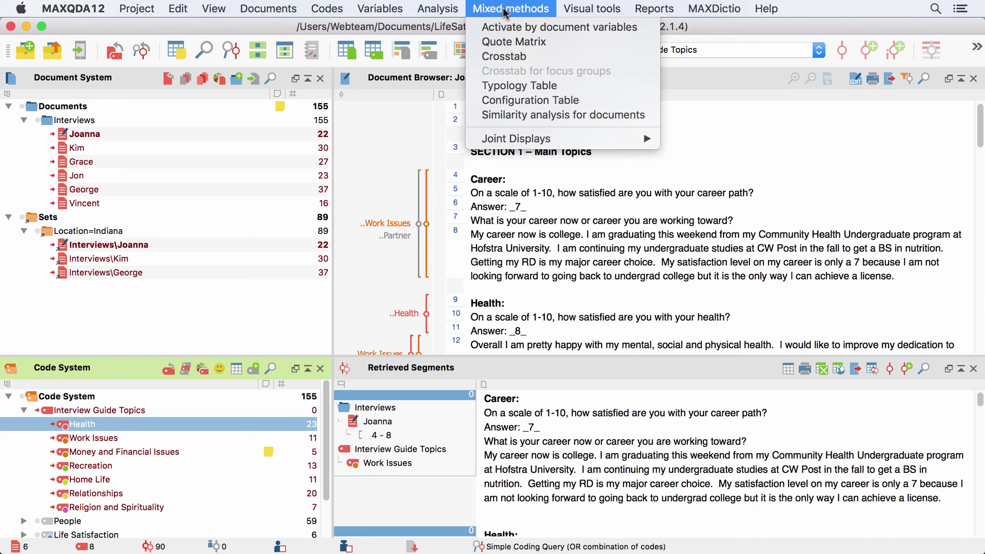
Create a quote matrix with Location = Indiana and Location = New York, saved as Excel
click(513, 43)
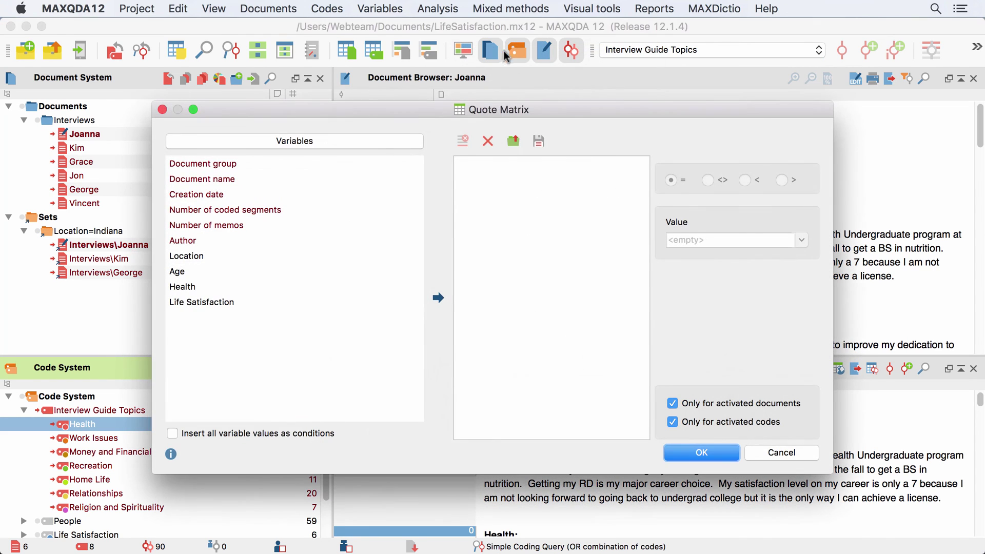
click(213, 256)
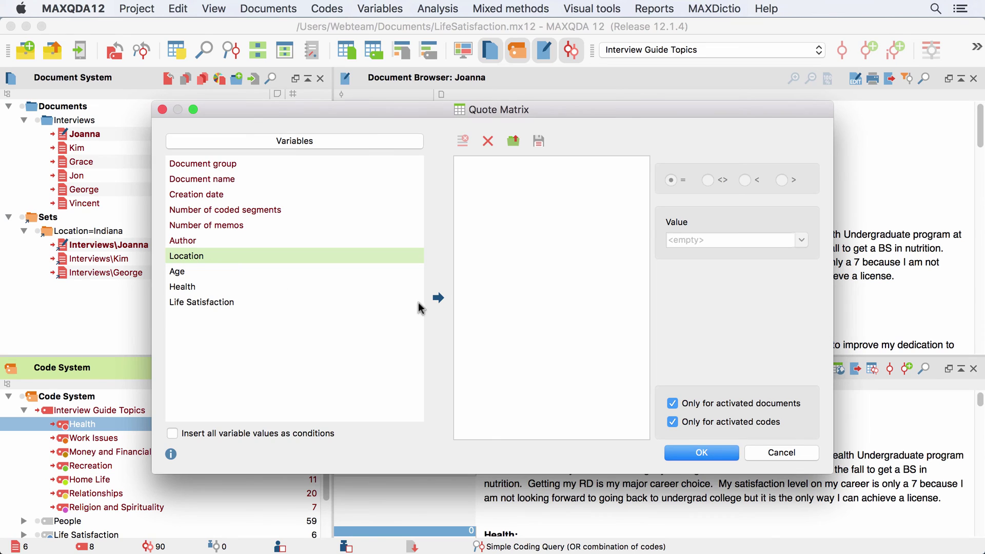
click(438, 298)
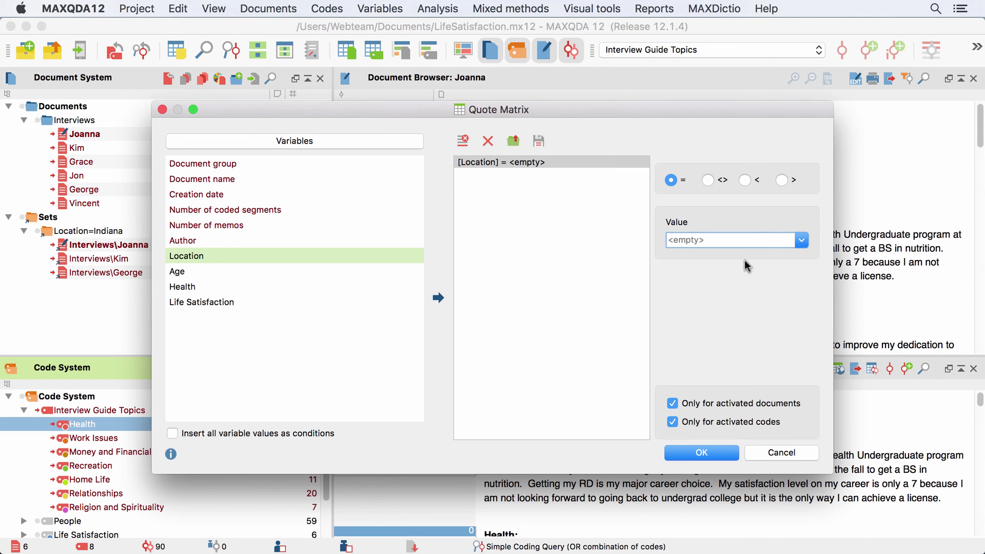
click(801, 240)
click(713, 251)
click(439, 300)
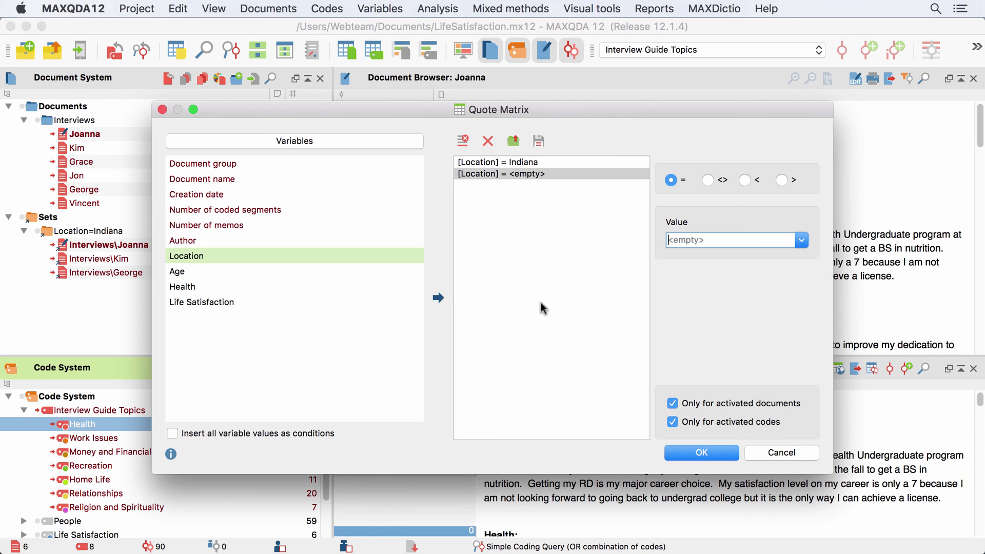
click(798, 245)
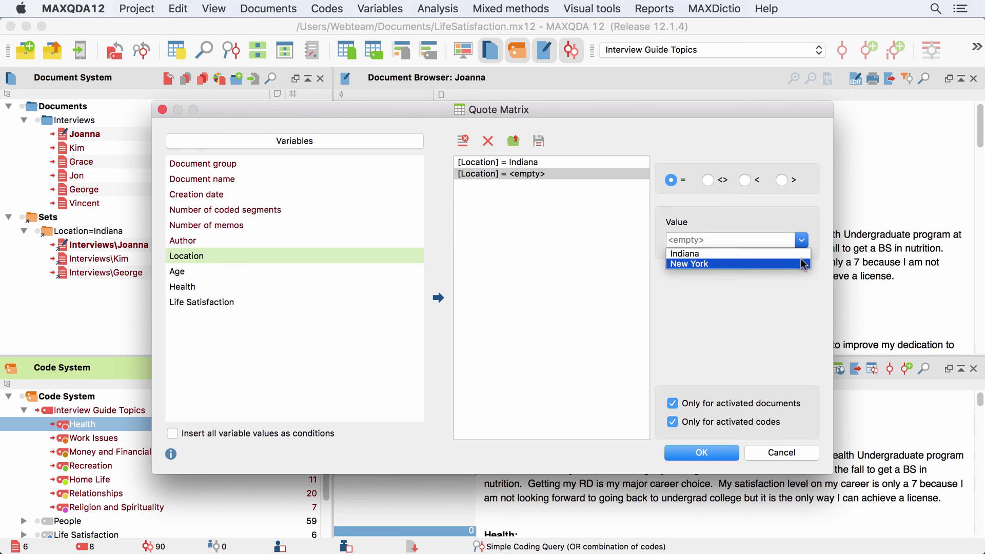
click(800, 261)
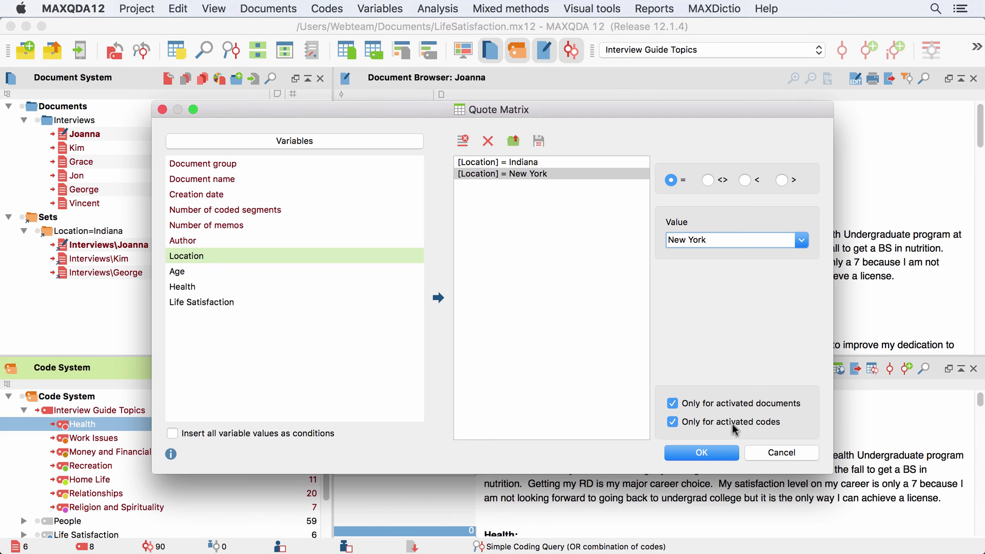
click(733, 455)
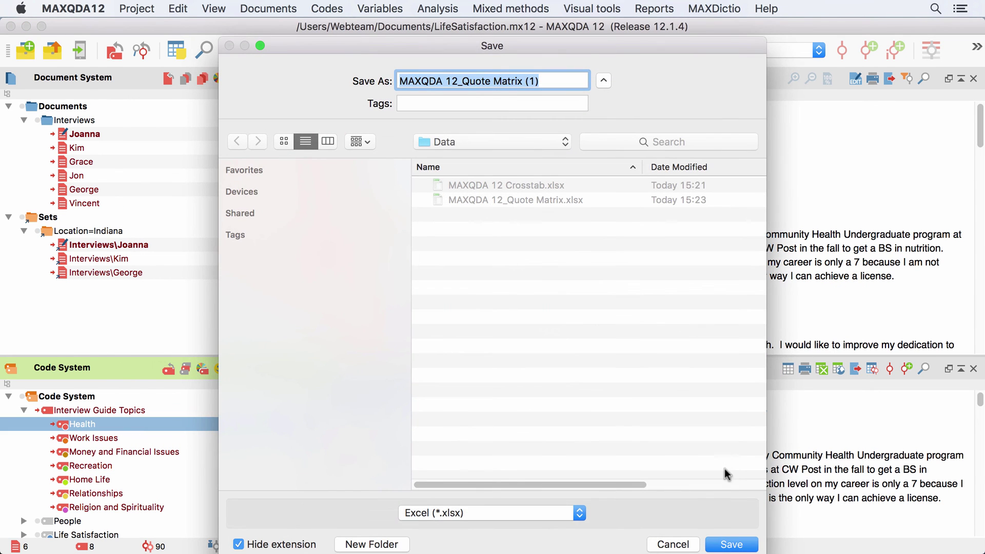
click(732, 545)
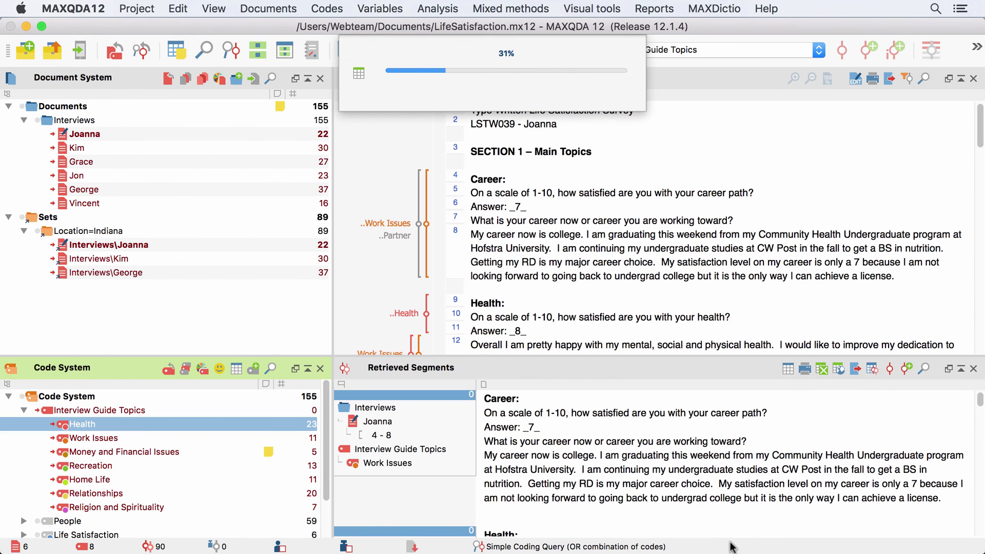